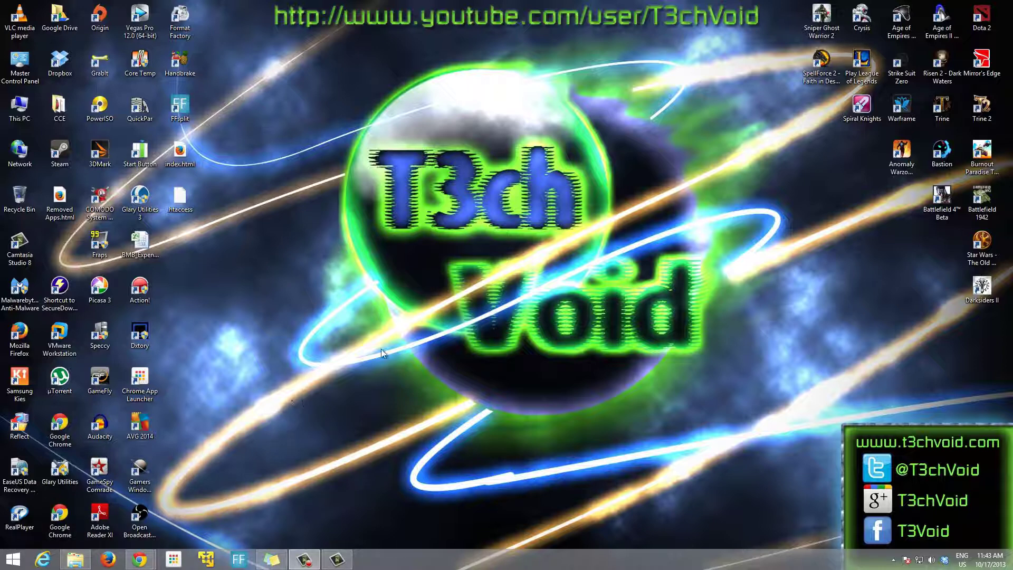
Flip between the Start screen and desktop several times using the Desktop tile and Windows key.
click(5, 562)
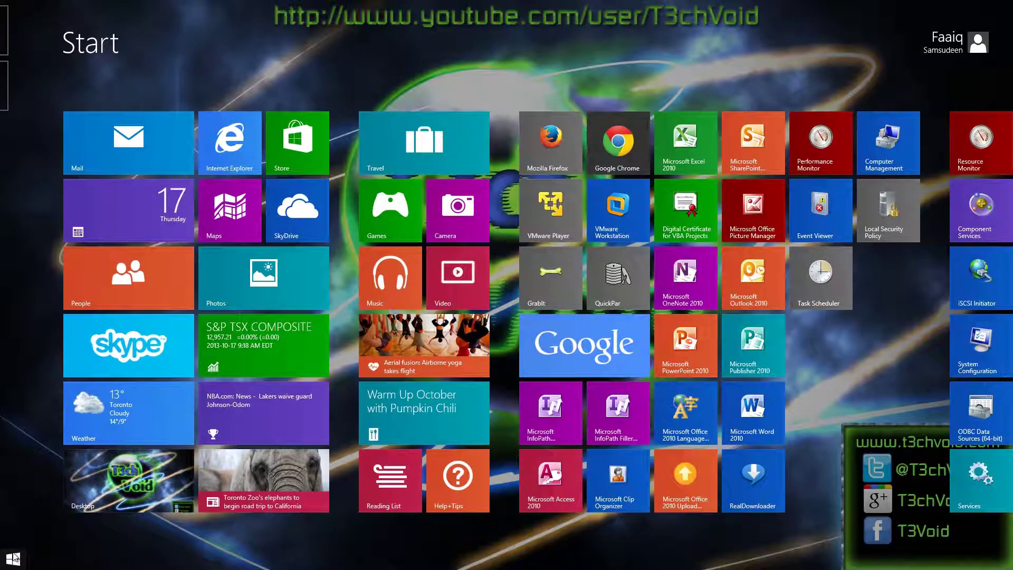
click(106, 501)
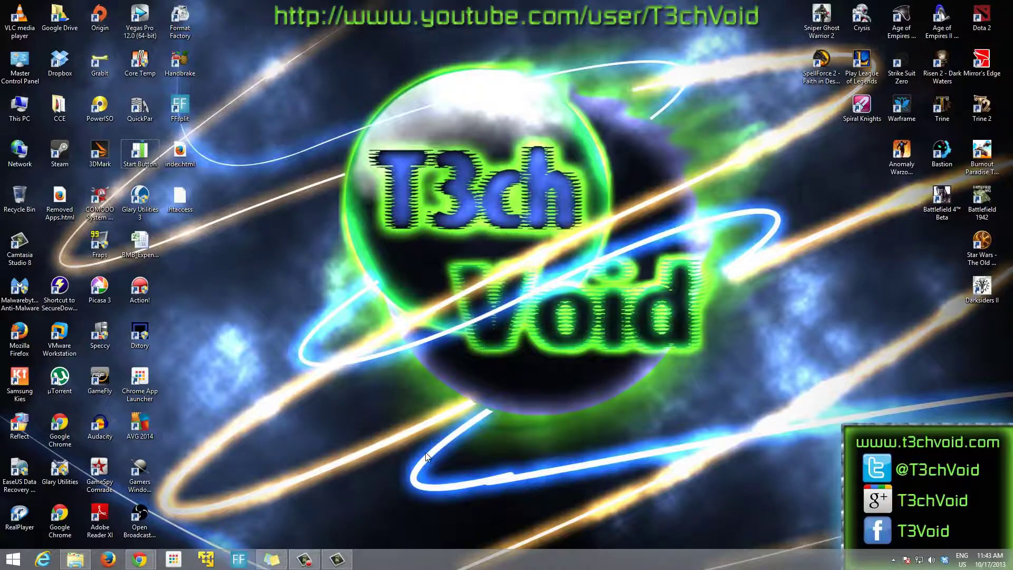
key(super)
key(super)
key(super)
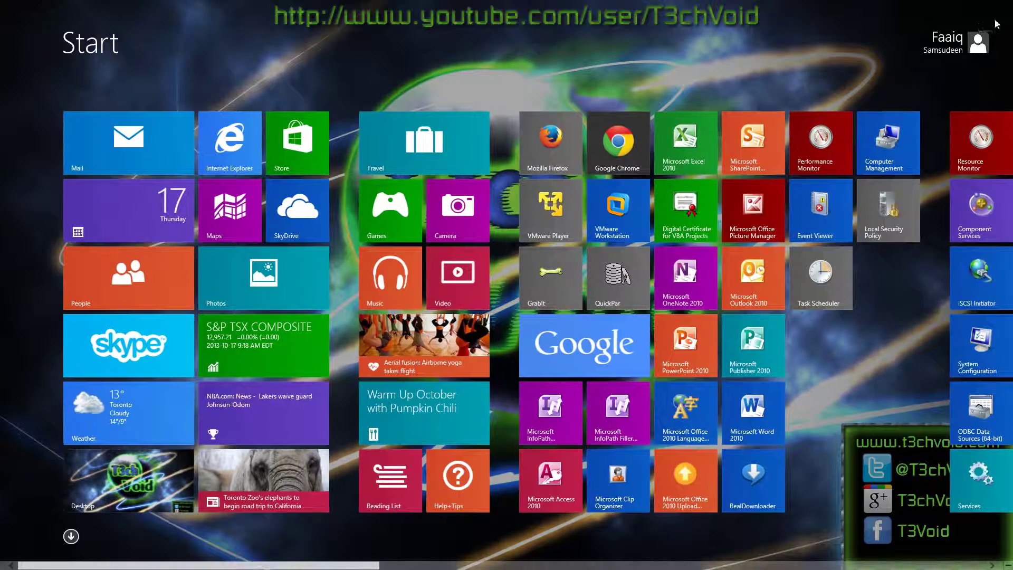
key(super)
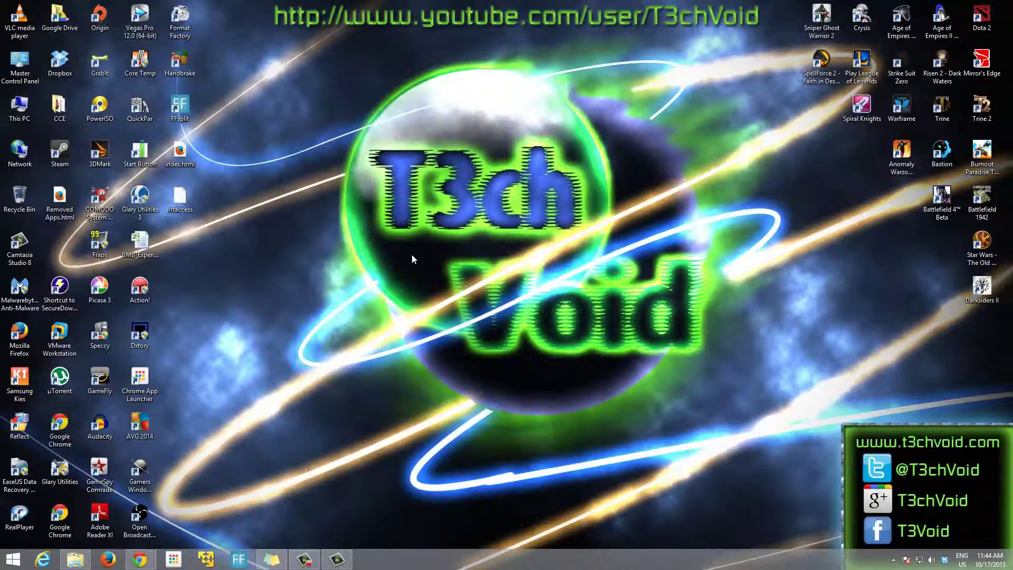
key(super)
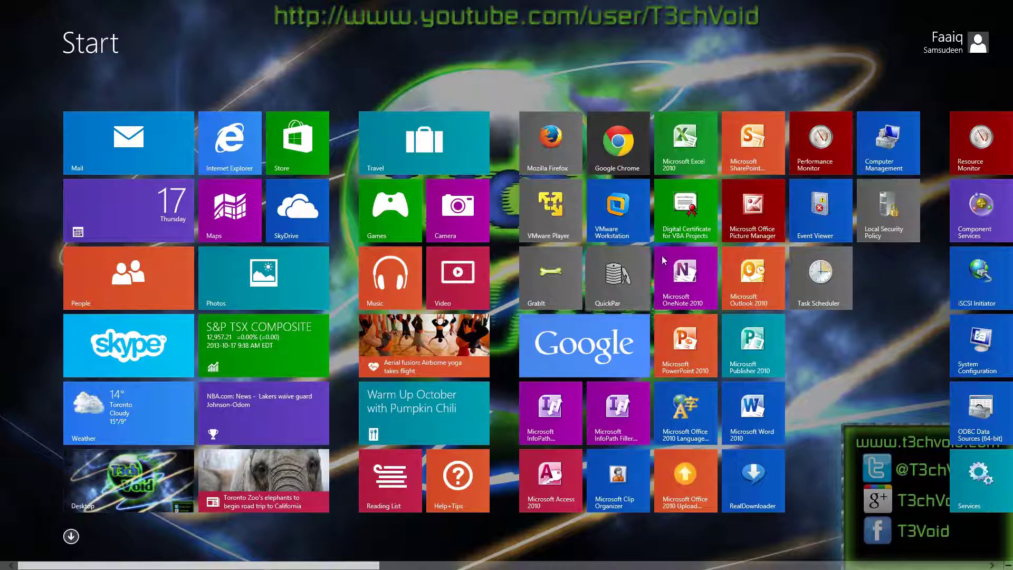
key(super)
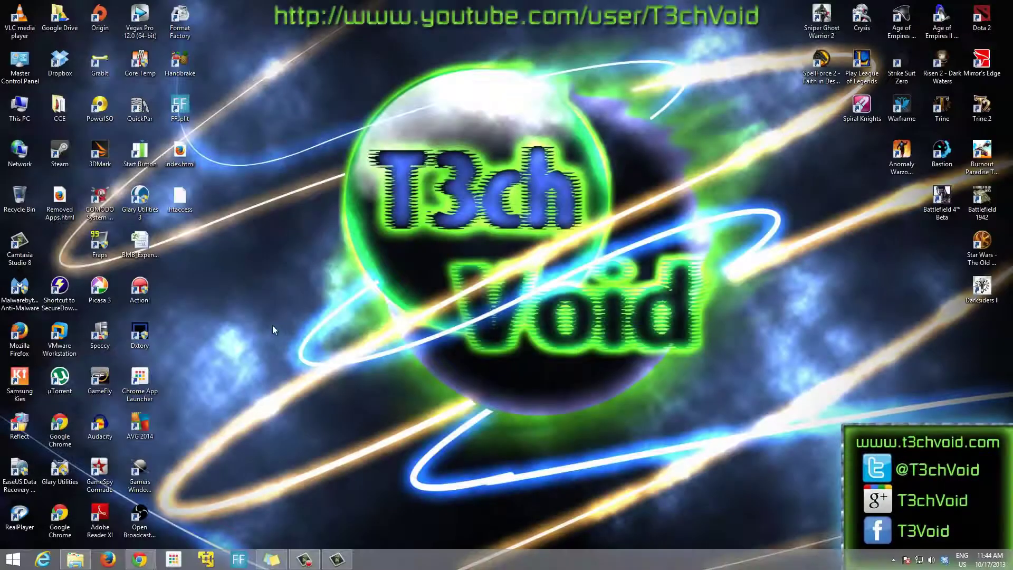
key(super)
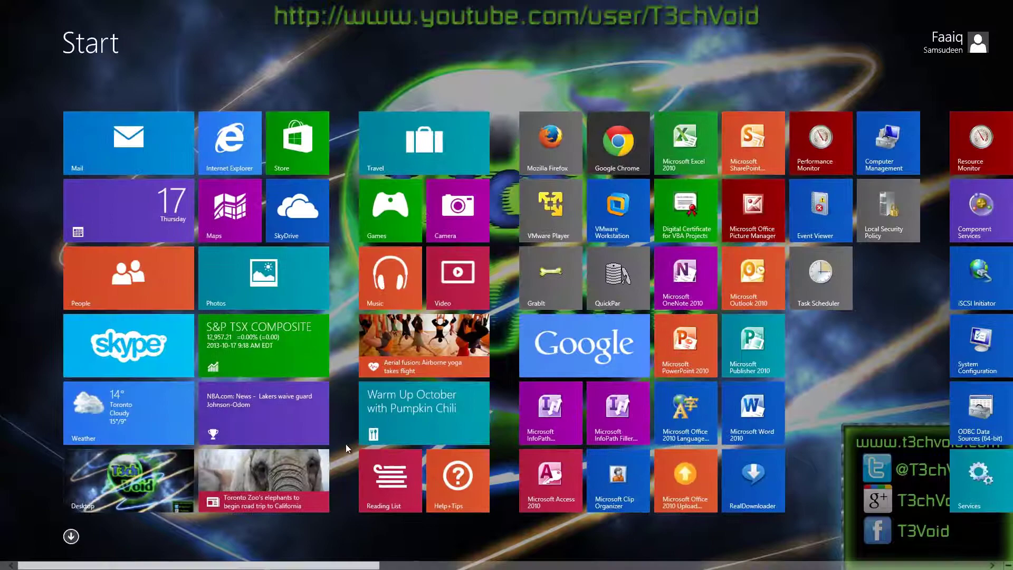
key(super)
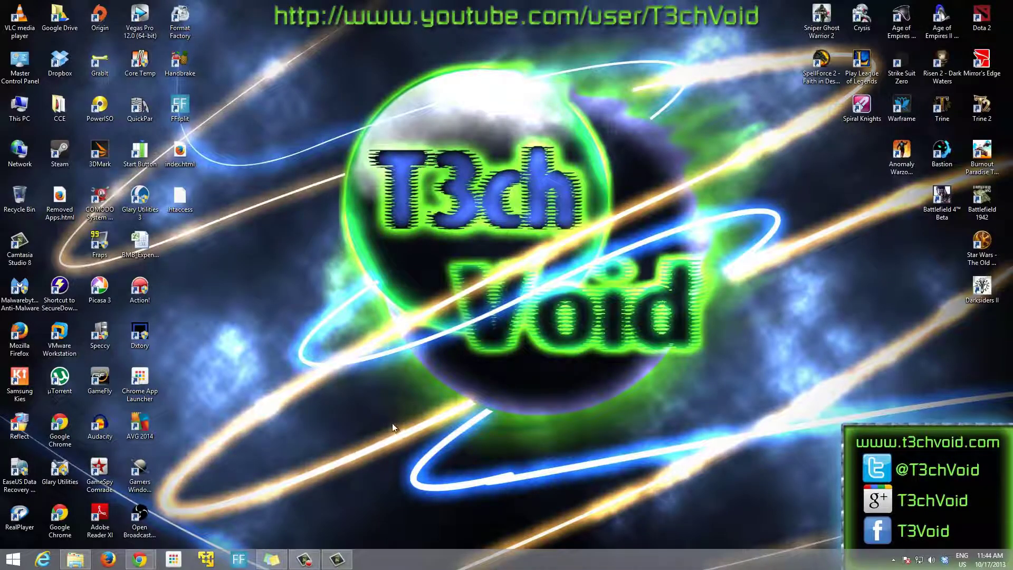
key(super)
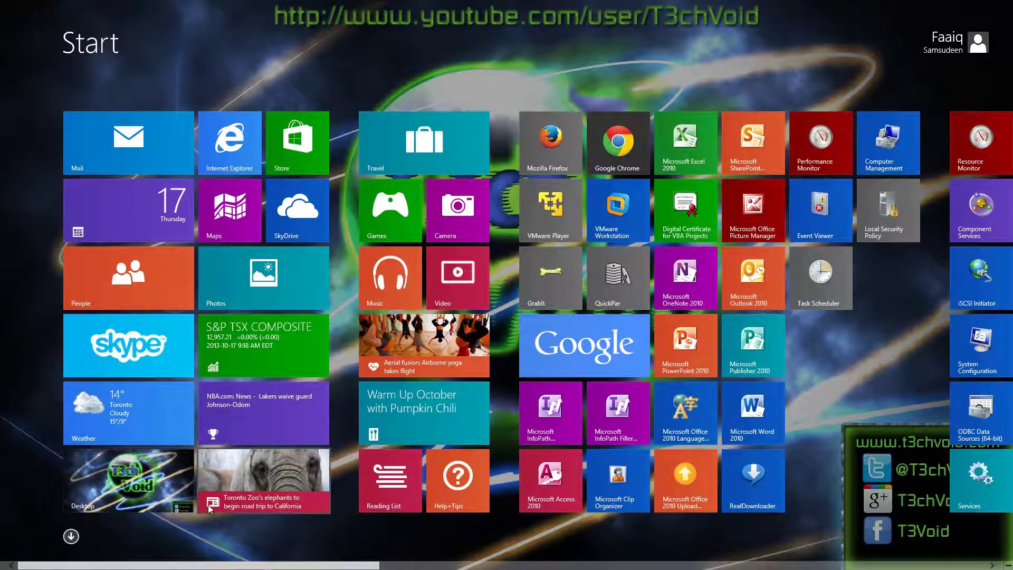
mouse_move(117, 533)
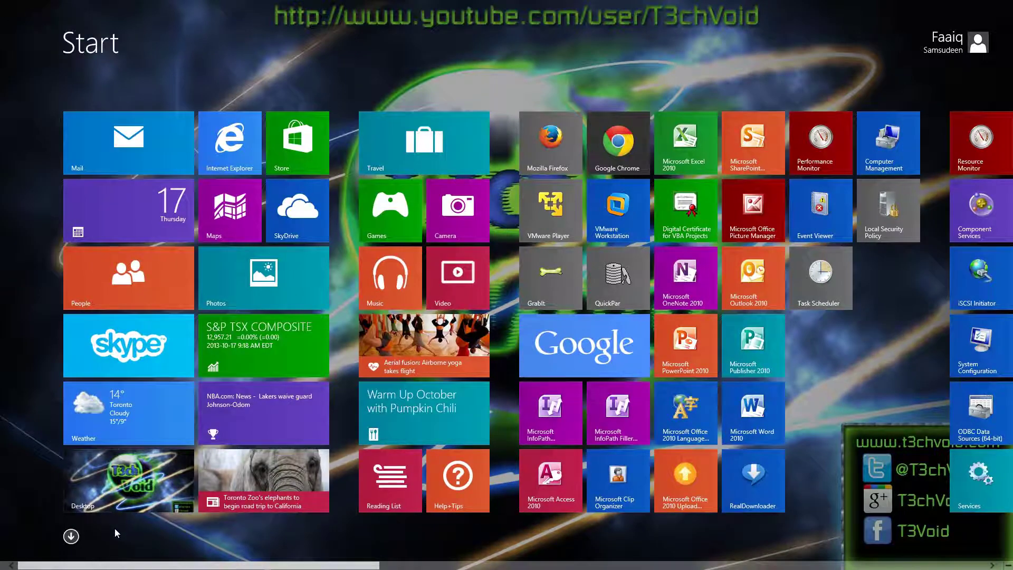
Return to the desktop and open, then dismiss, the taskbar's context menu.
click(153, 496)
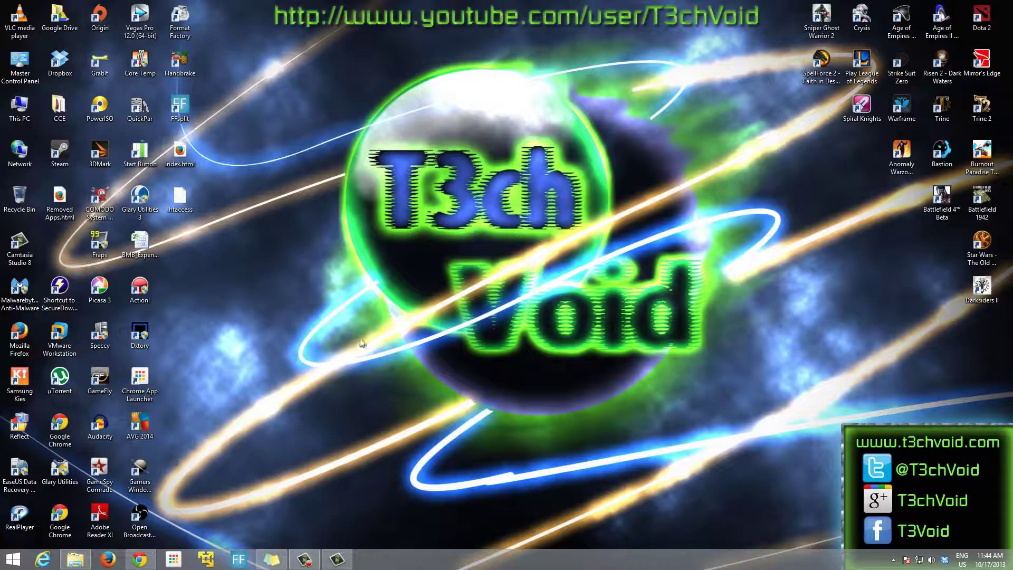
right_click(395, 566)
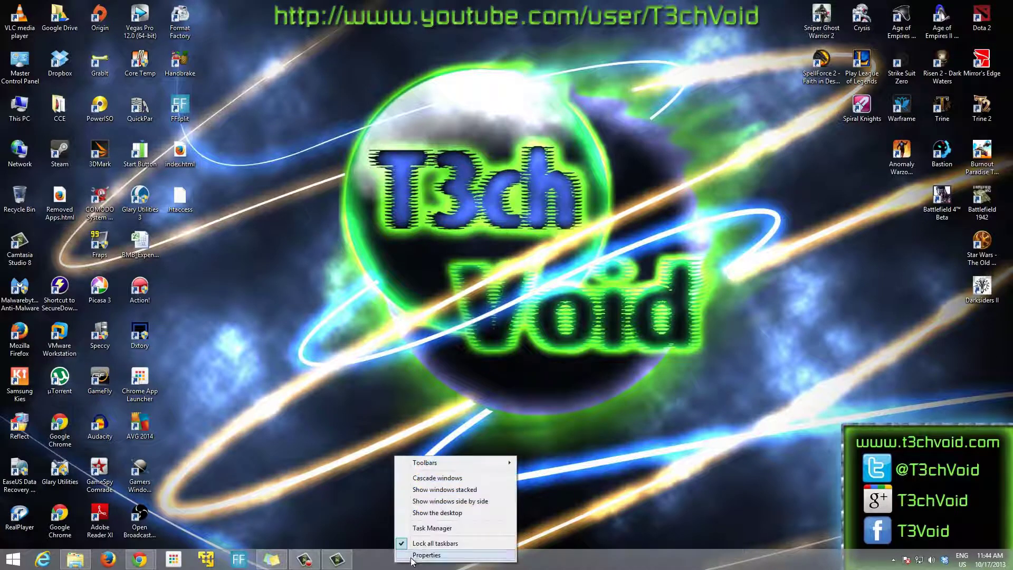
click(493, 333)
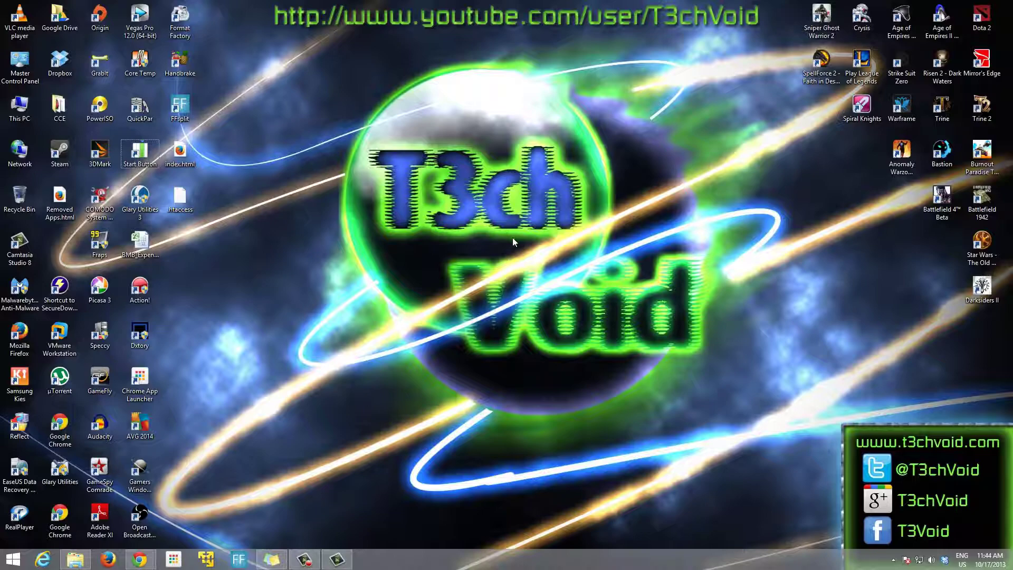
Switch to the Start screen and bring up its Settings charm pane.
key(super)
key(super)
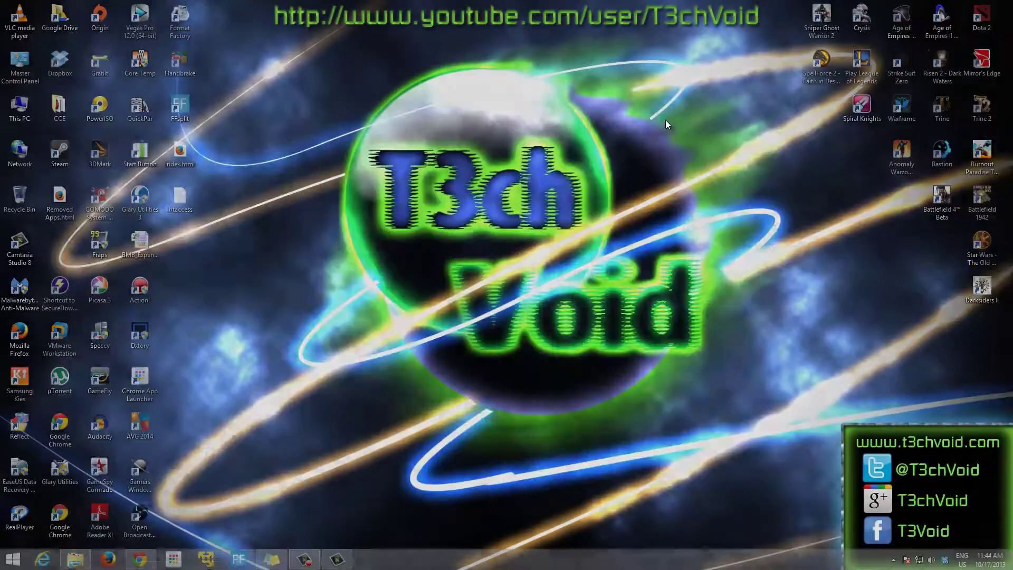
key(super)
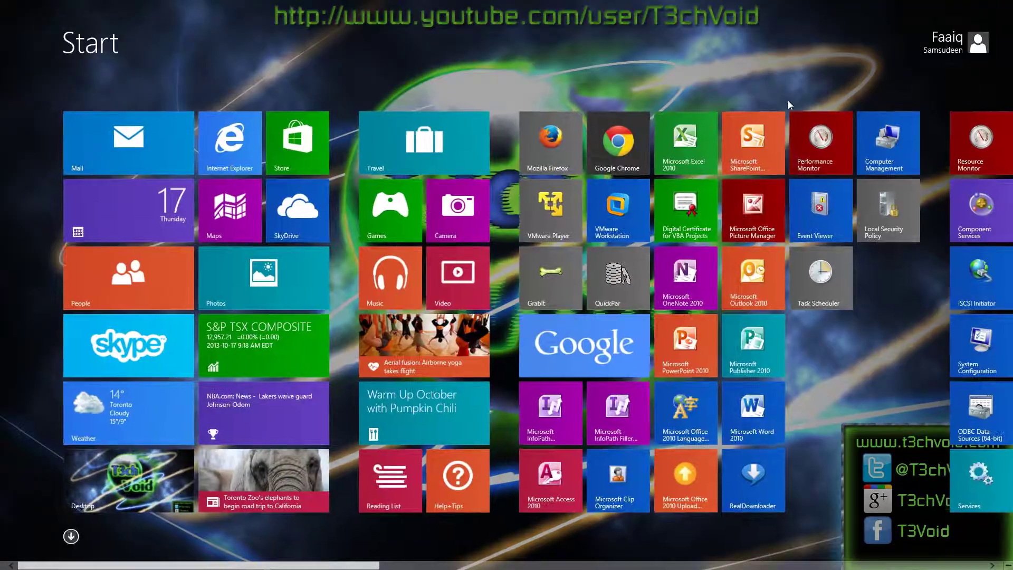
key(super)
key(super)
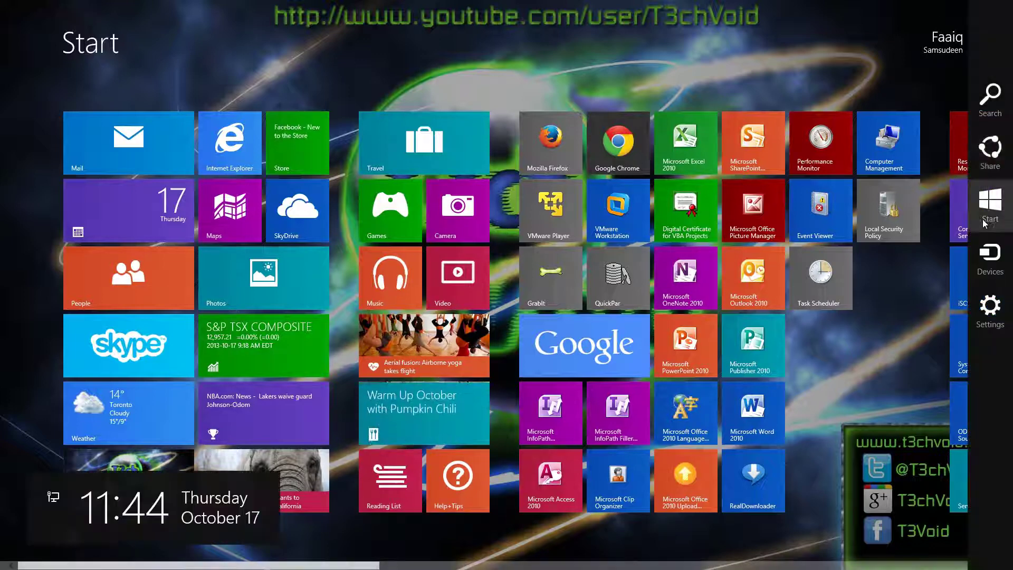
click(984, 310)
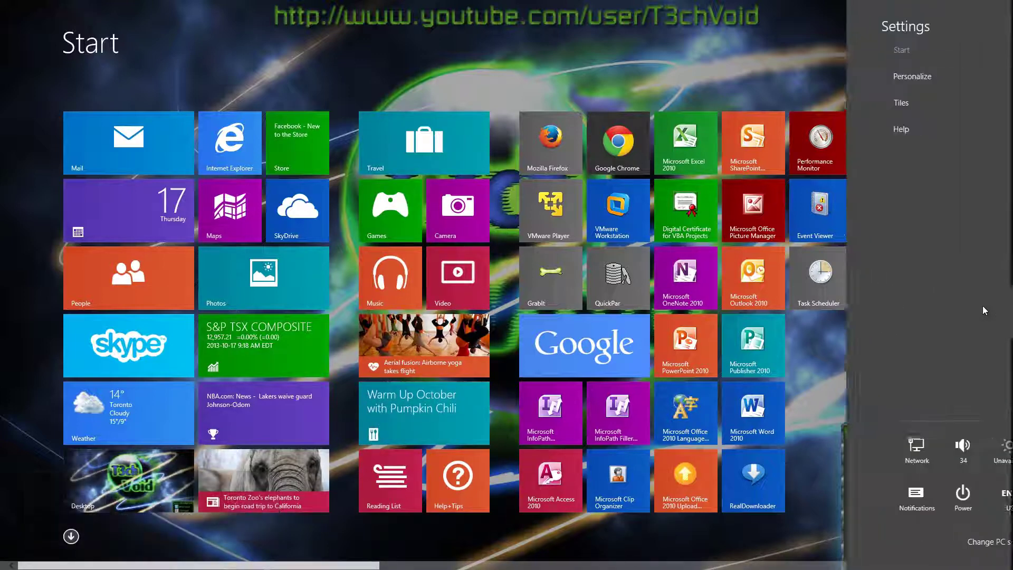
In Personalize, preview several Start backgrounds: plain purple, pink floral, green cartoon, floral on black.
click(879, 81)
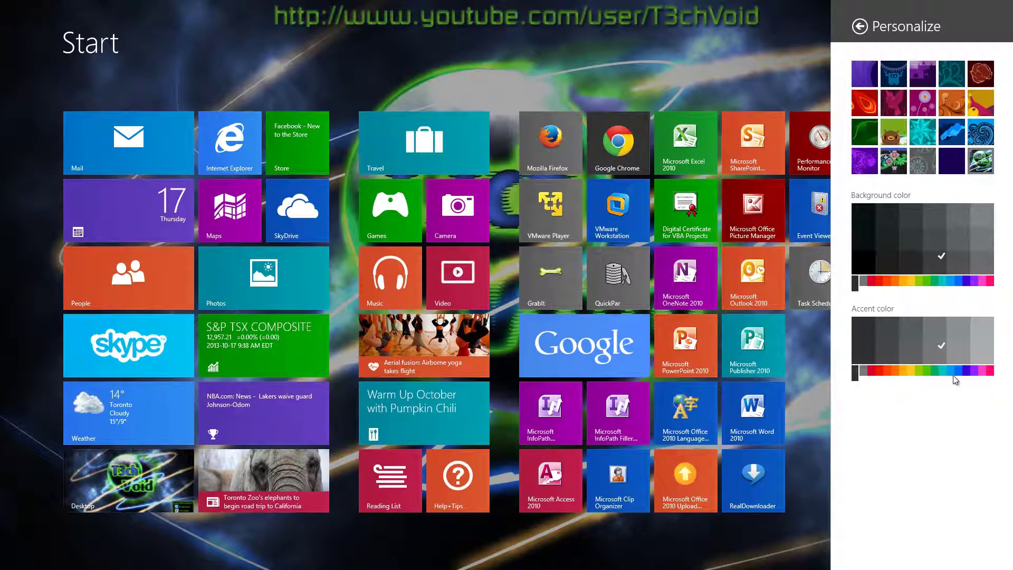
click(876, 78)
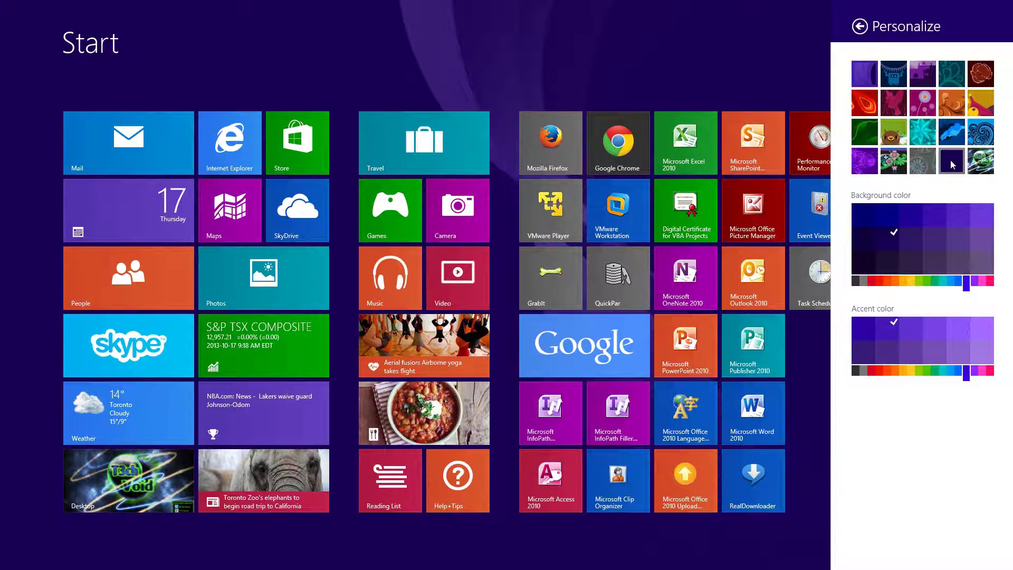
click(865, 103)
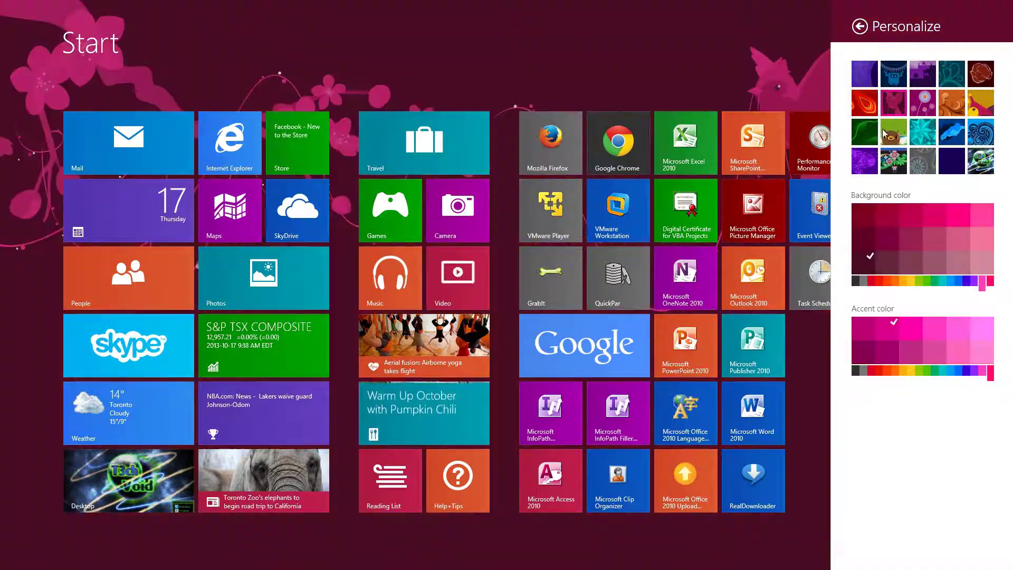
click(886, 133)
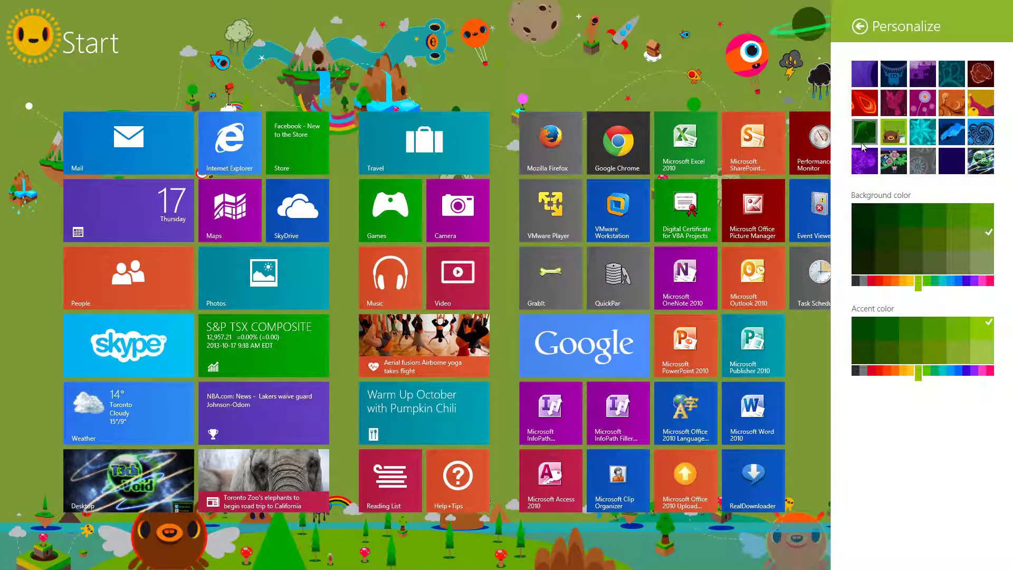
click(864, 142)
click(893, 133)
click(894, 161)
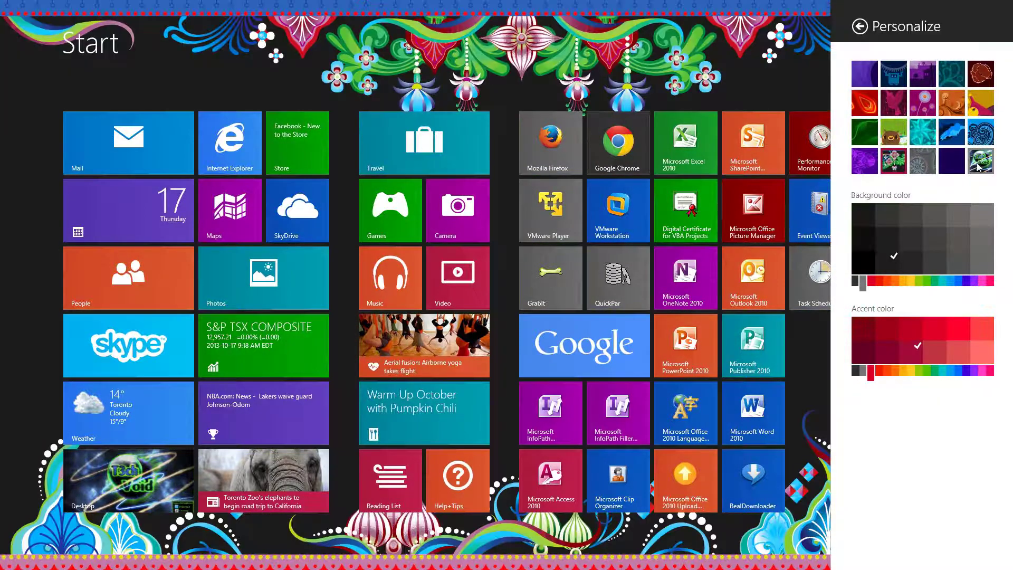
Settle on the plain purple background pattern and return to the Start settings list.
click(979, 167)
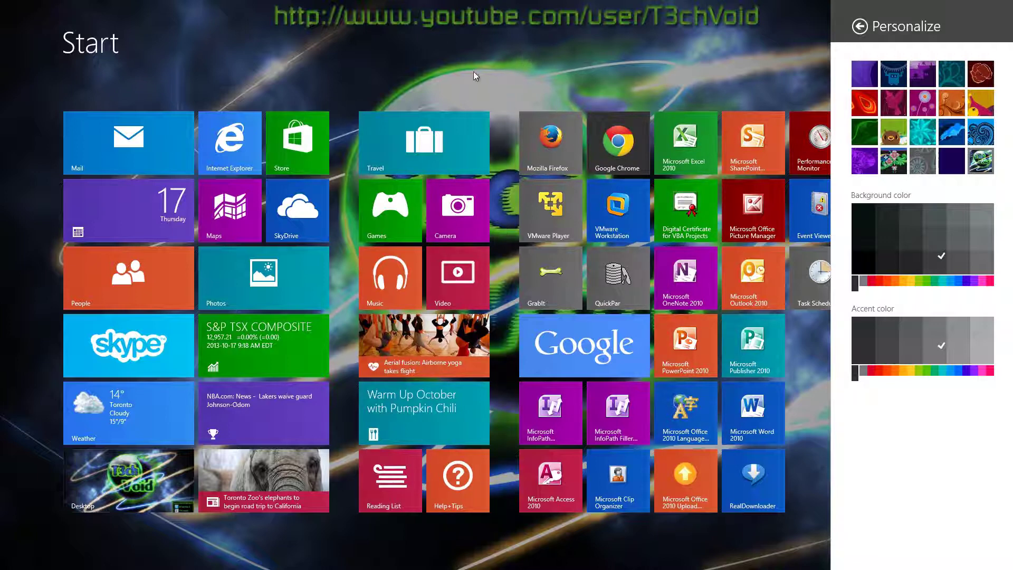
click(859, 82)
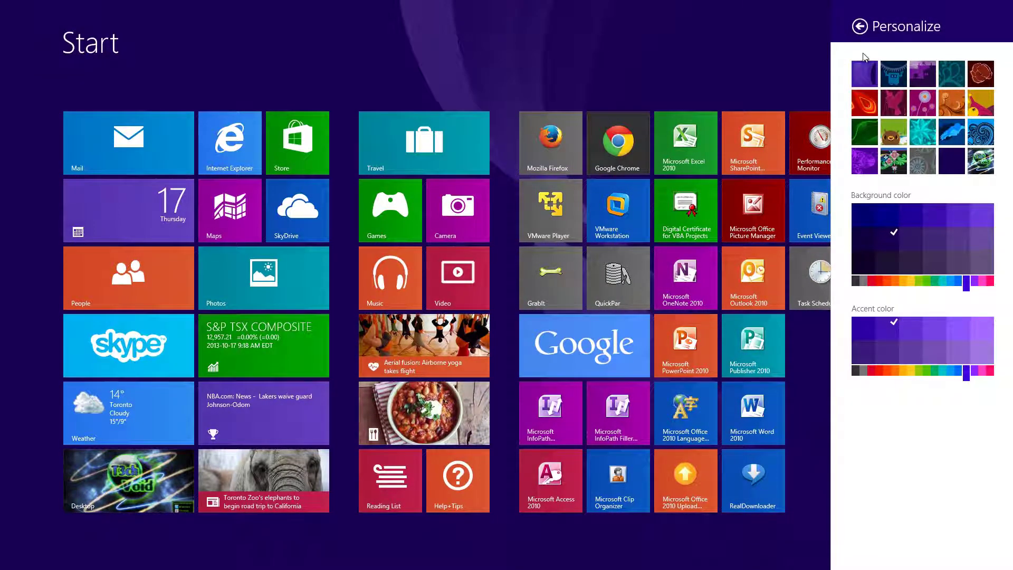
click(860, 26)
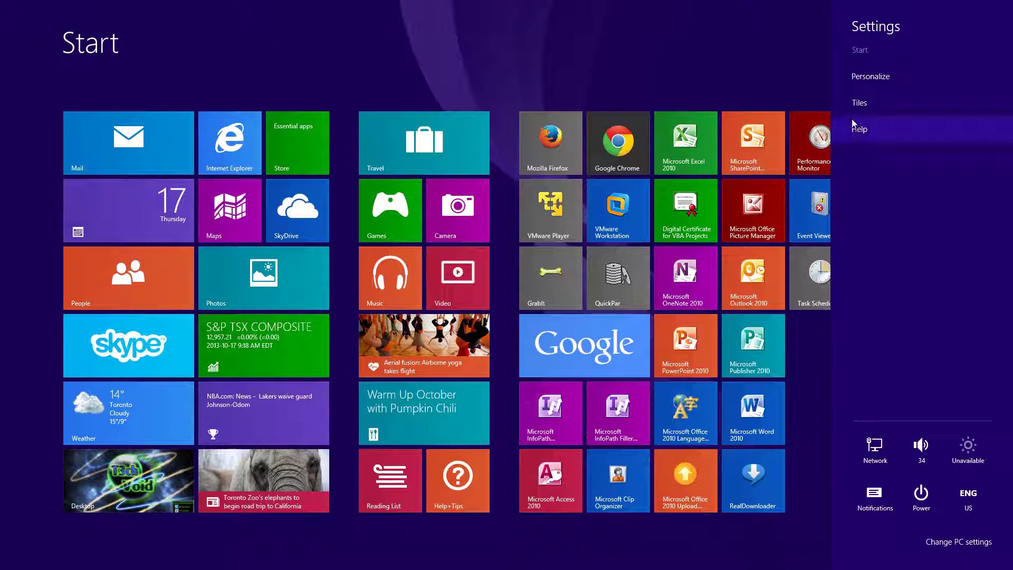
Return to the desktop and open the Taskbar and Navigation properties from the taskbar.
key(super)
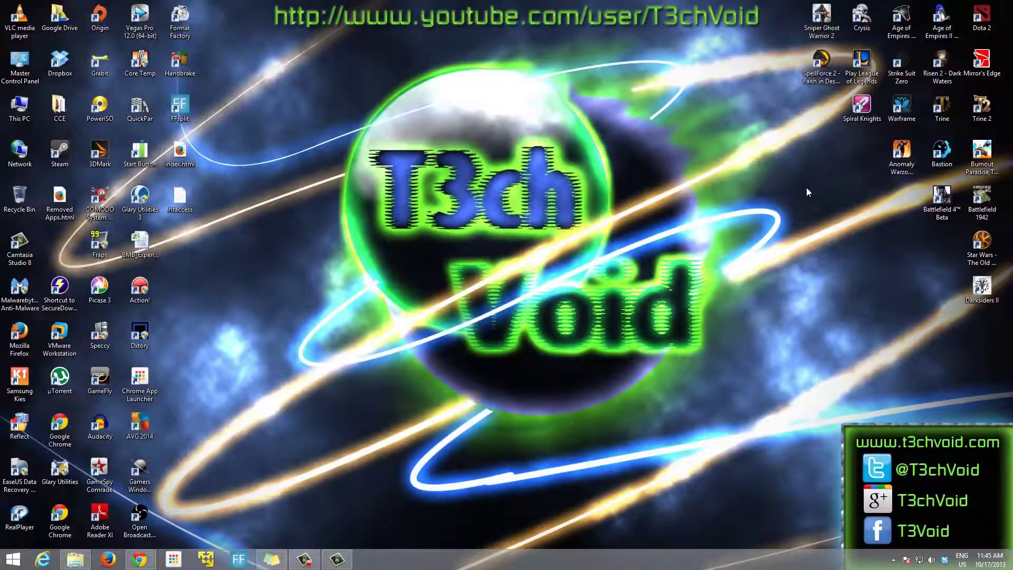
key(super)
key(super)
key(super)
key(super)
right_click(441, 567)
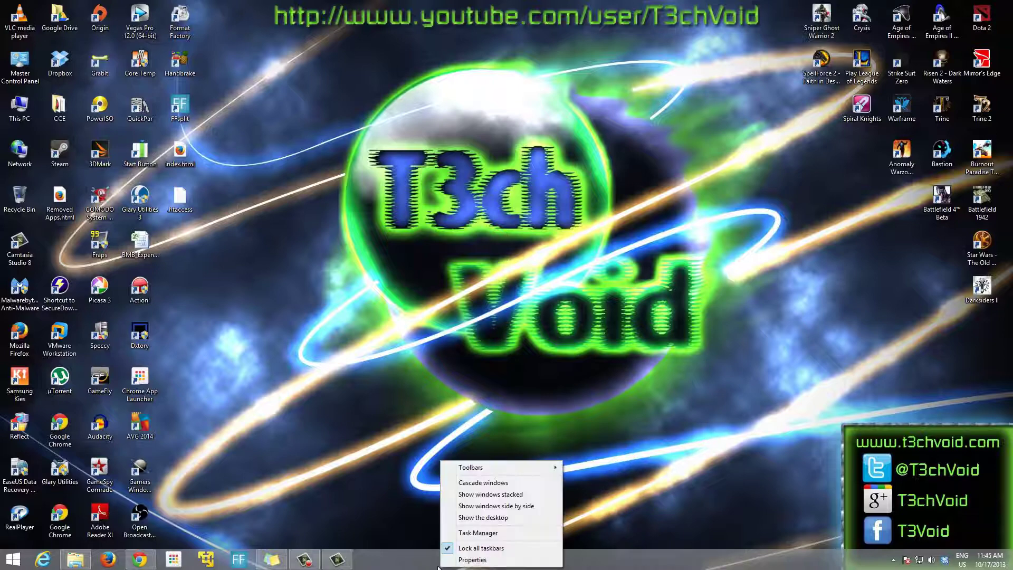
click(468, 562)
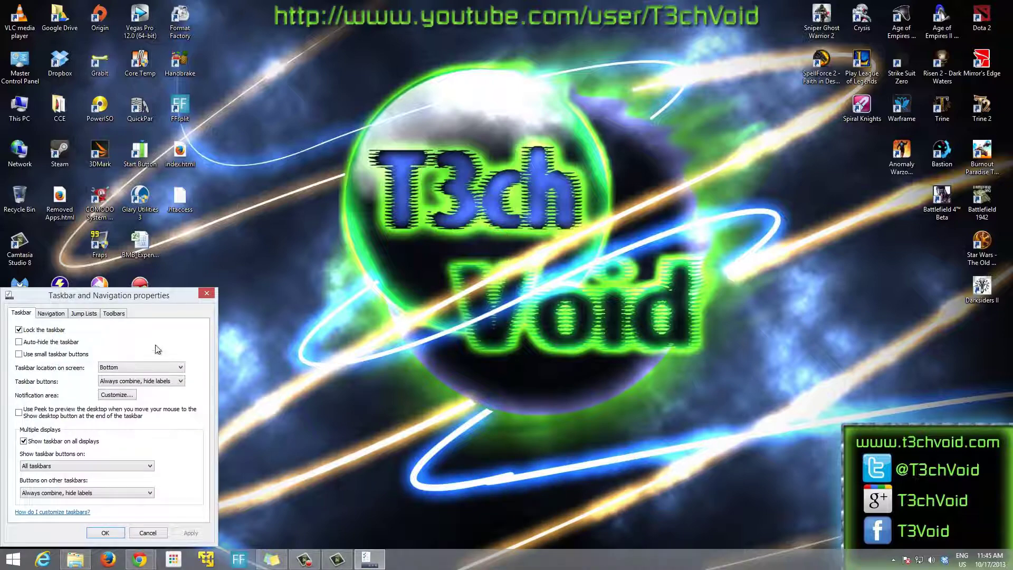
Enable 'Show my desktop background on Start' on the Navigation tab, apply, and confirm.
click(50, 316)
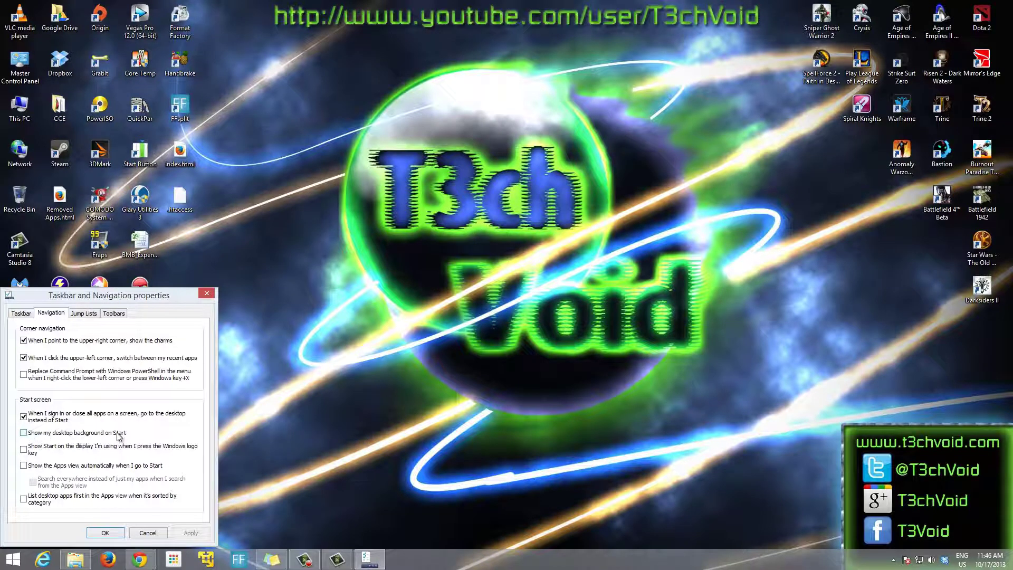
click(24, 433)
click(191, 533)
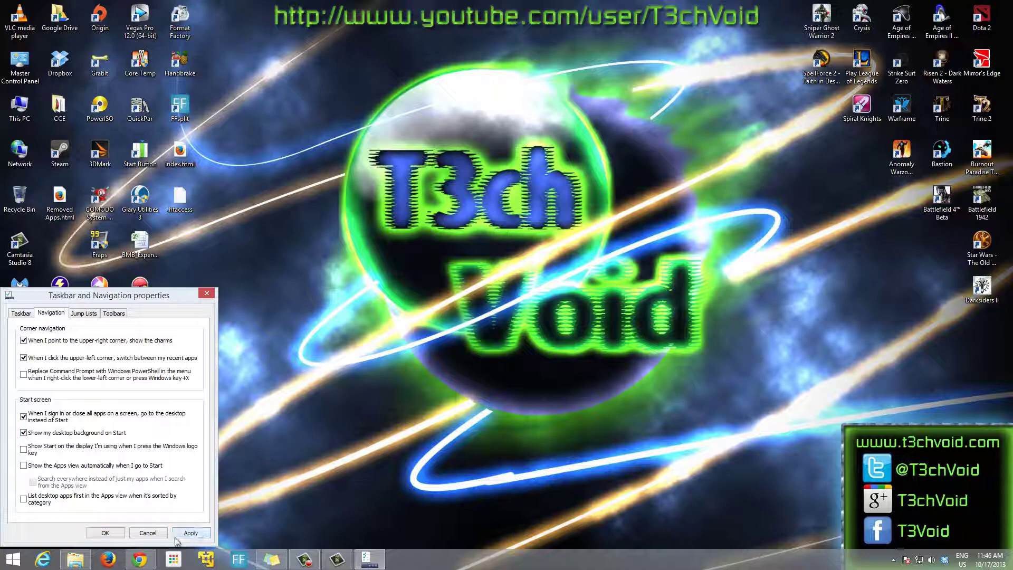
click(105, 536)
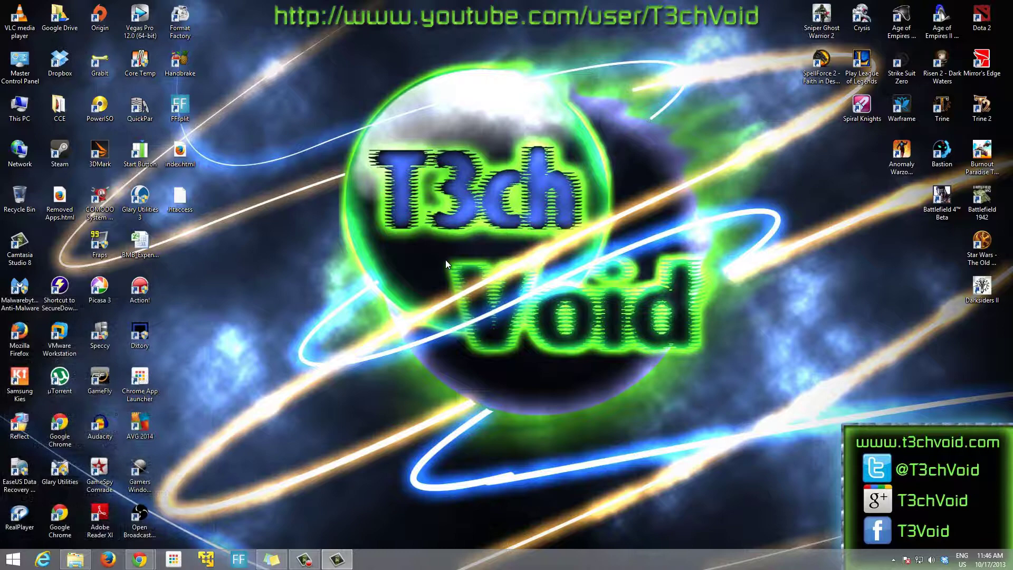
key(super)
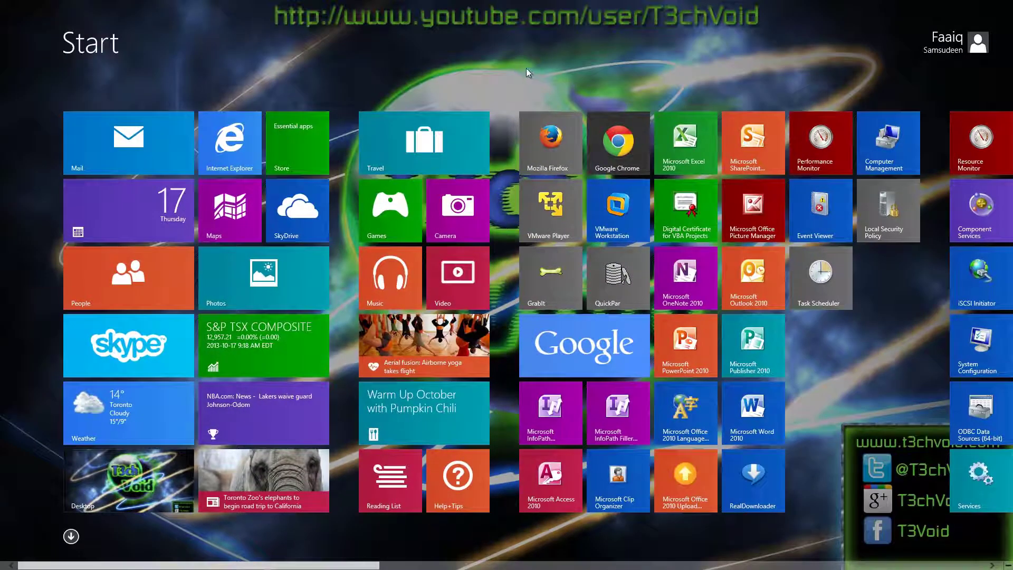
key(super)
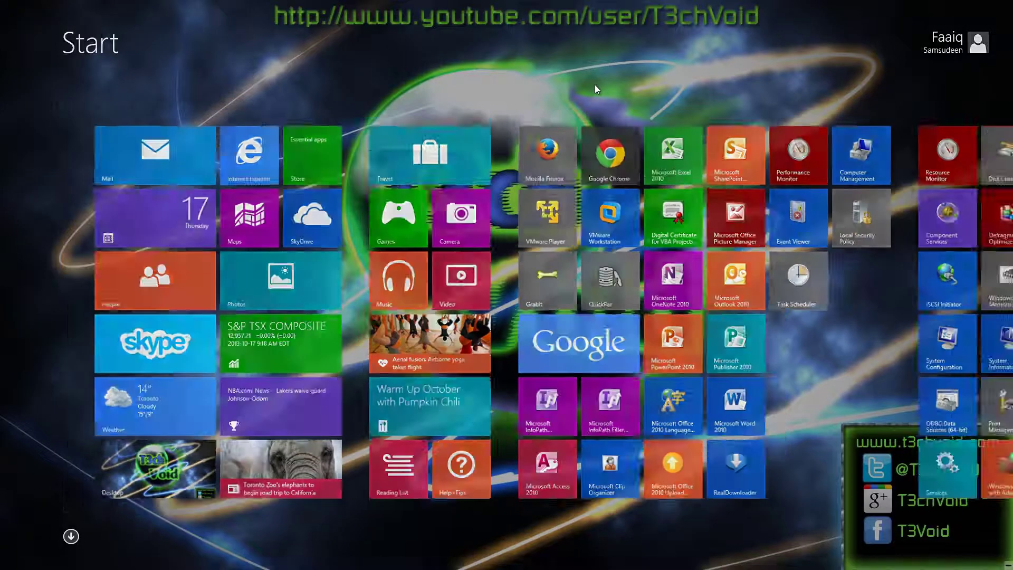